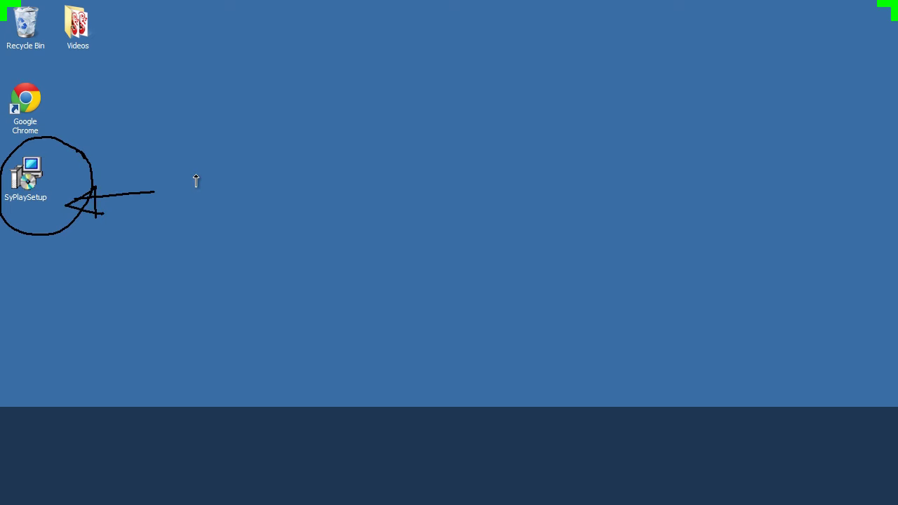
Step: Run SyPlay Setup with the default d:\Program Files\SyPlay location and SyPlay Start Menu folder
mouse_move(201, 158)
mouse_down()
mouse_move(184, 206)
mouse_move(177, 194)
mouse_up()
mouse_move(221, 184)
mouse_down()
mouse_move(220, 194)
mouse_move(242, 204)
mouse_up()
drag(261, 178, 230, 204)
mouse_move(264, 157)
mouse_down()
mouse_move(282, 206)
mouse_move(367, 196)
mouse_move(382, 216)
mouse_up()
mouse_move(244, 233)
mouse_down()
mouse_move(286, 230)
mouse_move(298, 238)
mouse_up()
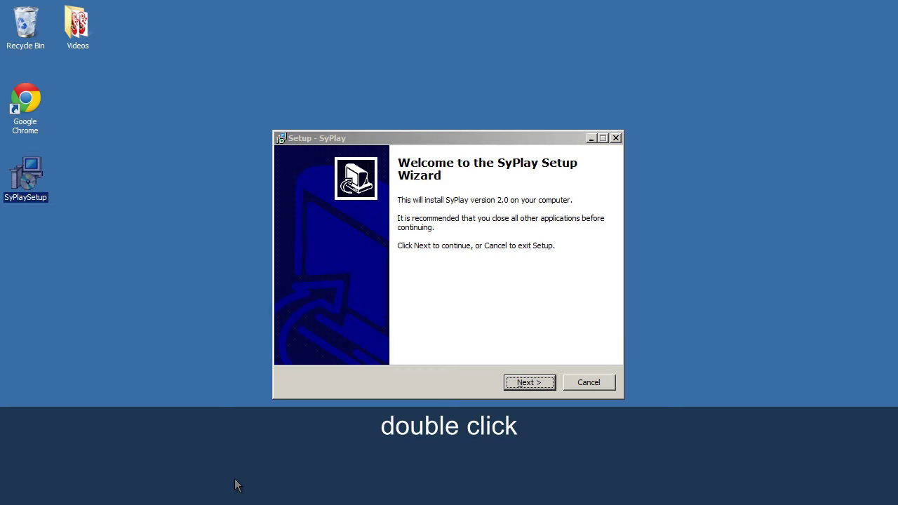
click(521, 385)
click(524, 382)
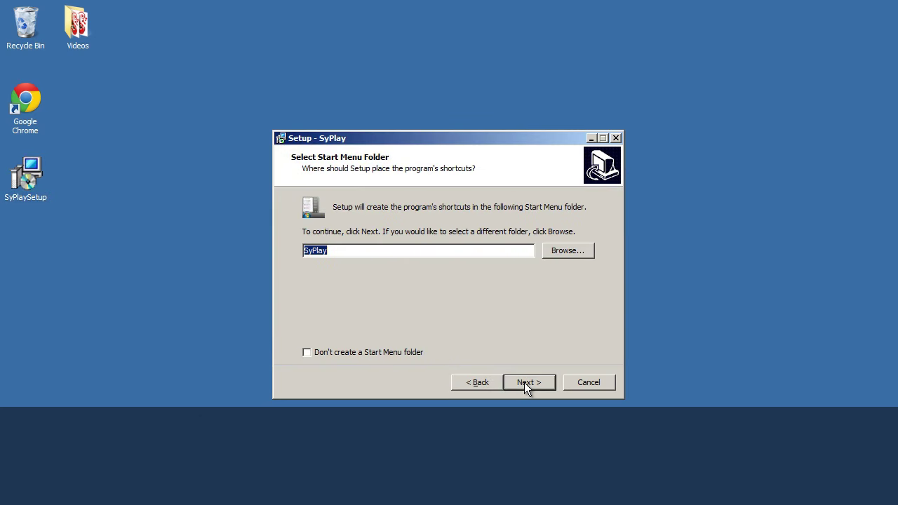
click(524, 382)
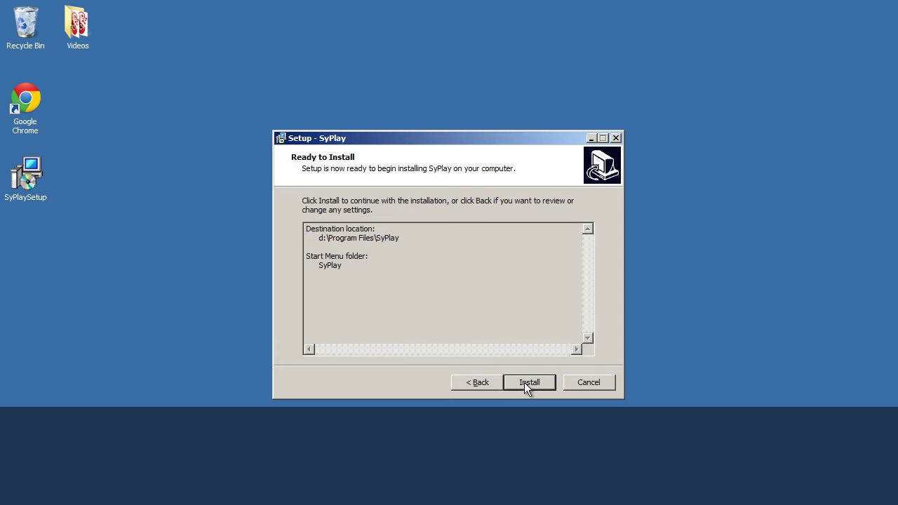
click(524, 382)
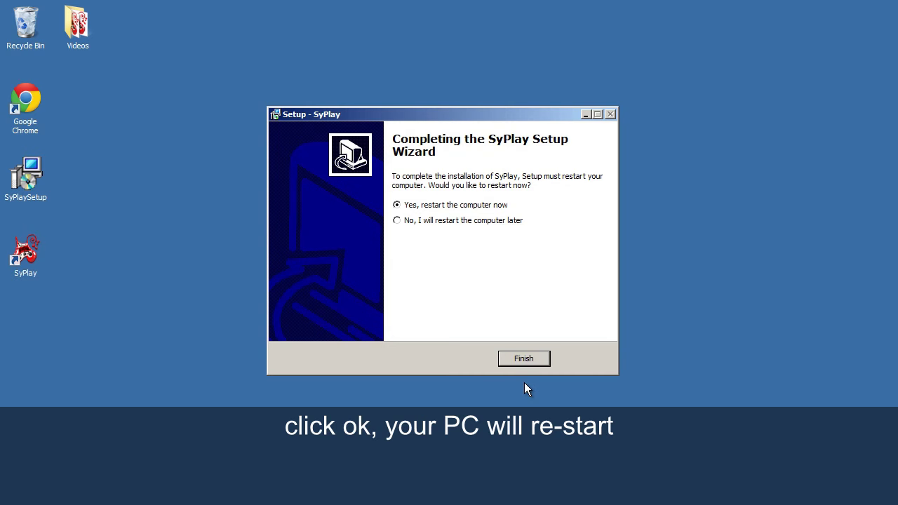
Step: Finish the SyPlay Setup wizard, leaving the SyPlay shortcut on the desktop
click(515, 358)
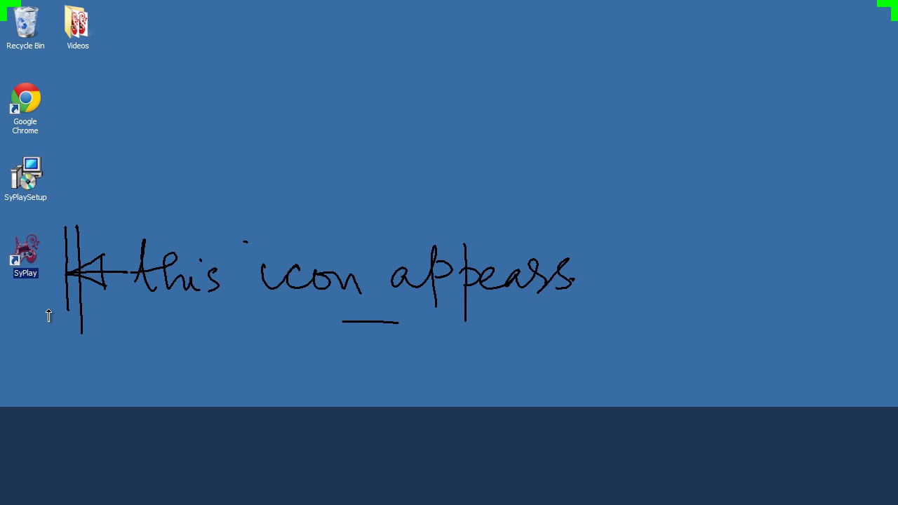
drag(18, 298, 41, 302)
key(Escape)
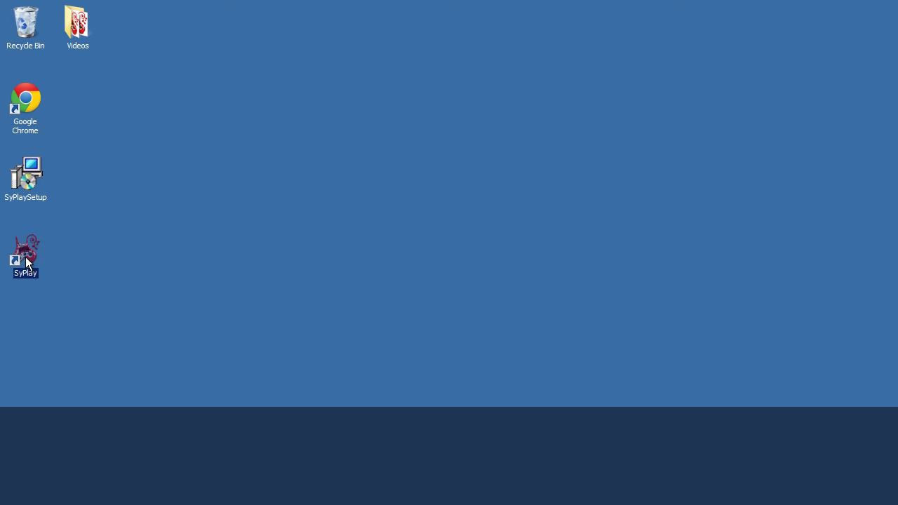
Step: Start SyPlay from its desktop shortcut, move its window slightly higher, and open the Videos folder
double_click(28, 261)
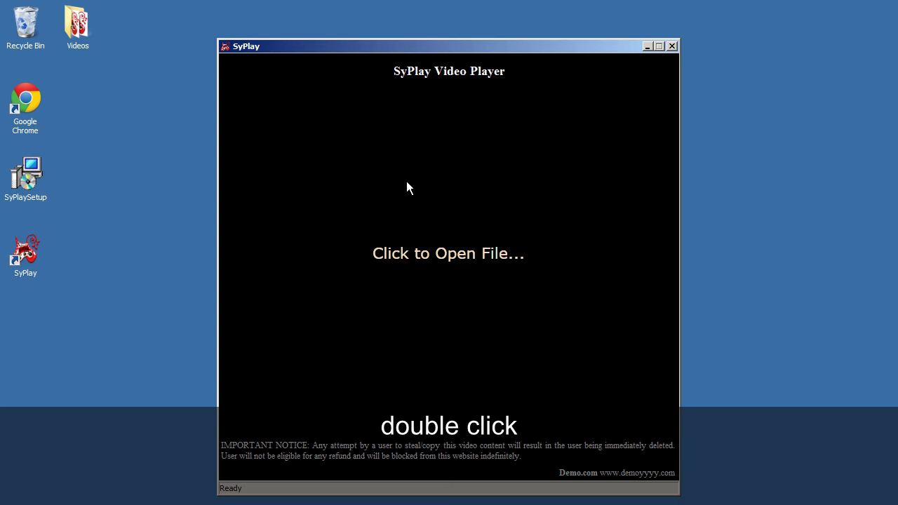
drag(415, 43, 418, 30)
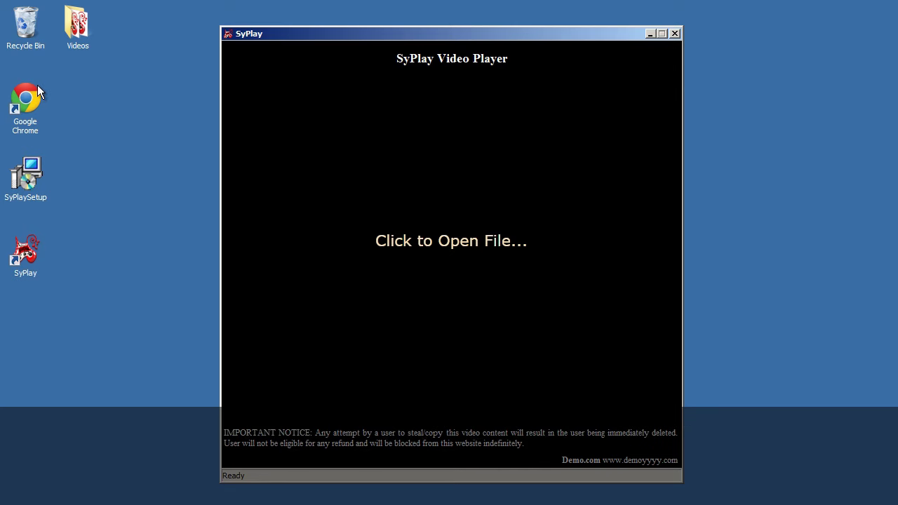
double_click(77, 29)
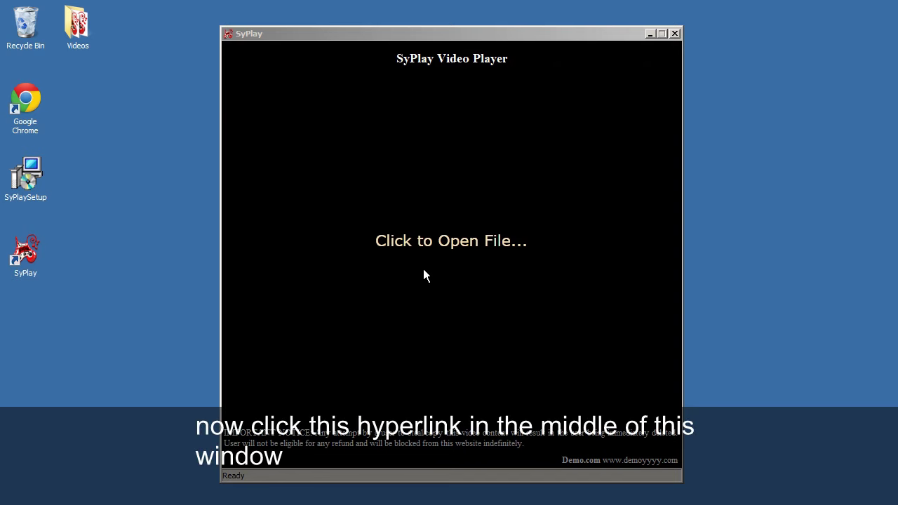
Step: Open 'L1 - Arrays CPP' from Desktop > Videos to reach the Key Required screen
click(434, 247)
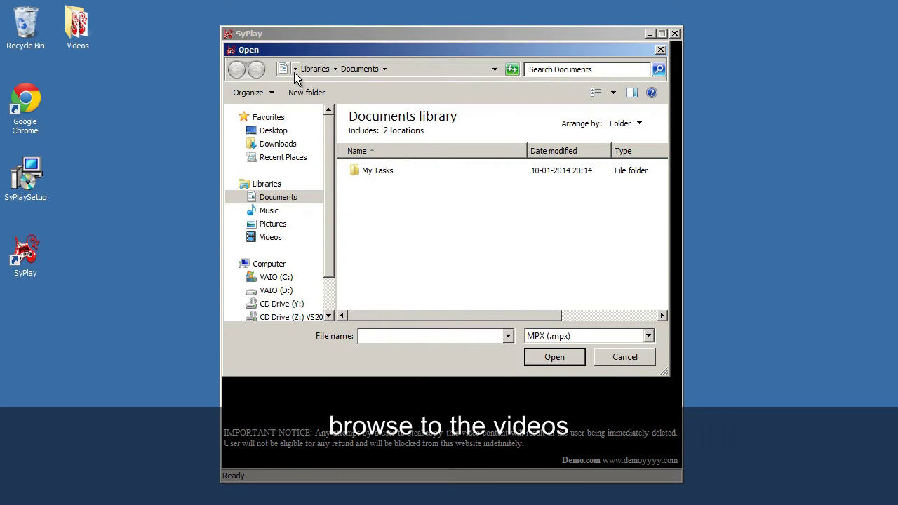
click(273, 131)
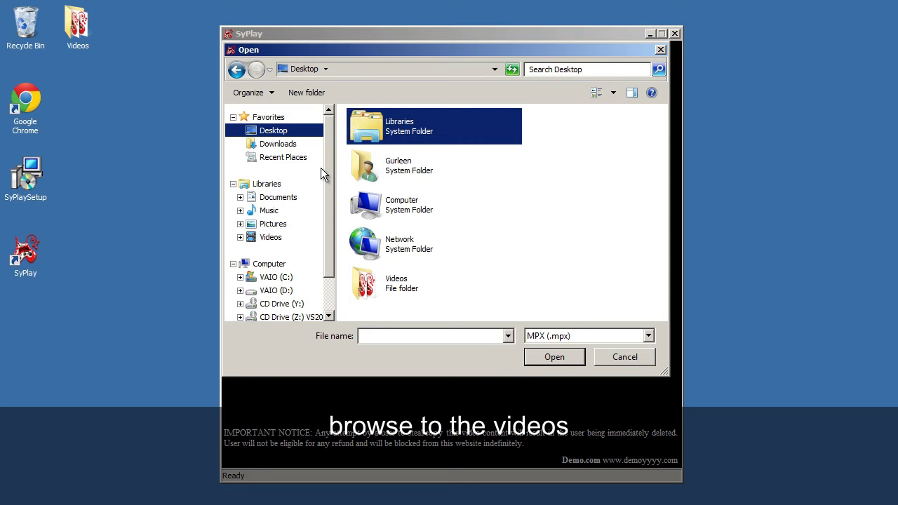
double_click(390, 289)
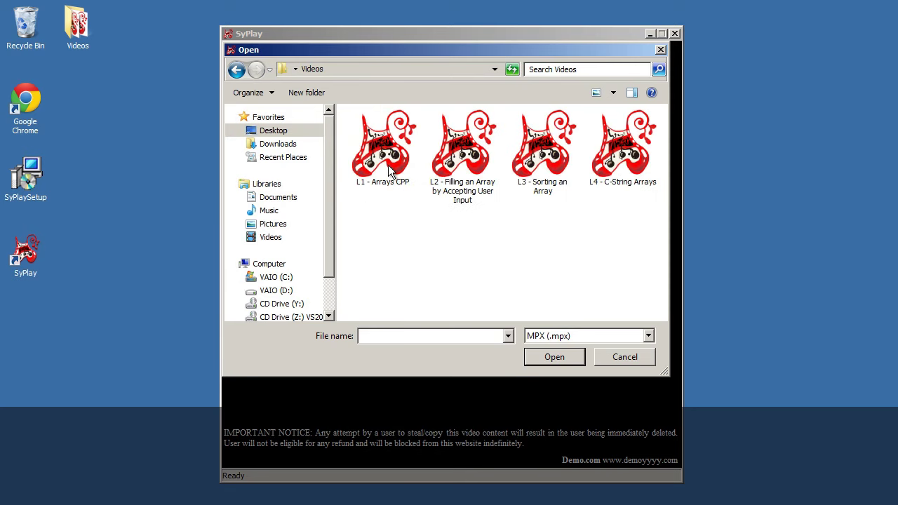
double_click(388, 165)
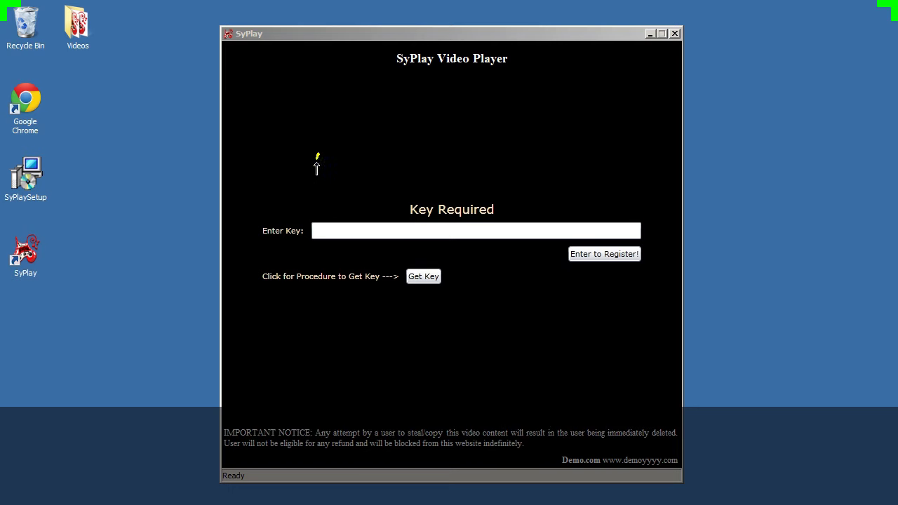
Step: Request a key to show the Token Key and Product ID message for support
mouse_move(316, 163)
mouse_down()
mouse_move(317, 184)
mouse_move(401, 179)
mouse_move(429, 199)
mouse_move(421, 204)
mouse_up()
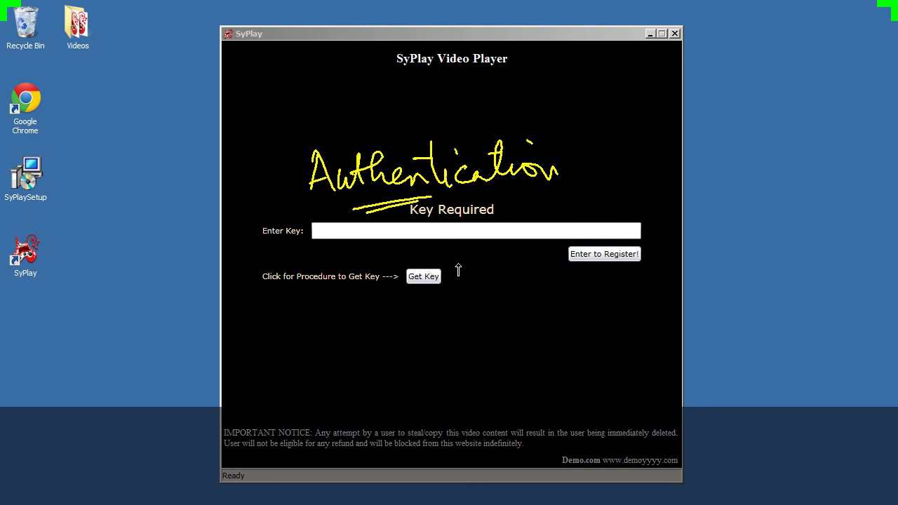
mouse_move(453, 252)
mouse_down()
mouse_move(479, 247)
mouse_move(438, 228)
mouse_up()
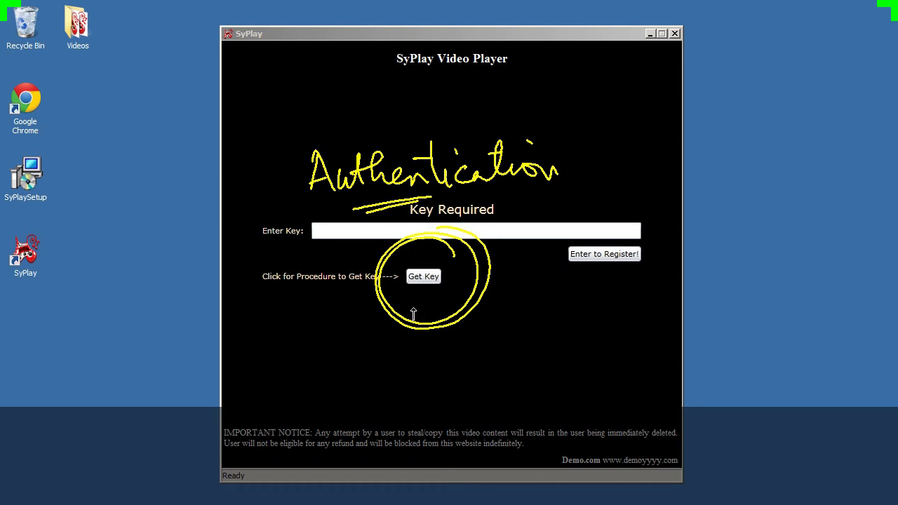
drag(423, 293, 369, 373)
mouse_move(421, 291)
mouse_down()
mouse_move(425, 331)
mouse_move(391, 327)
mouse_up()
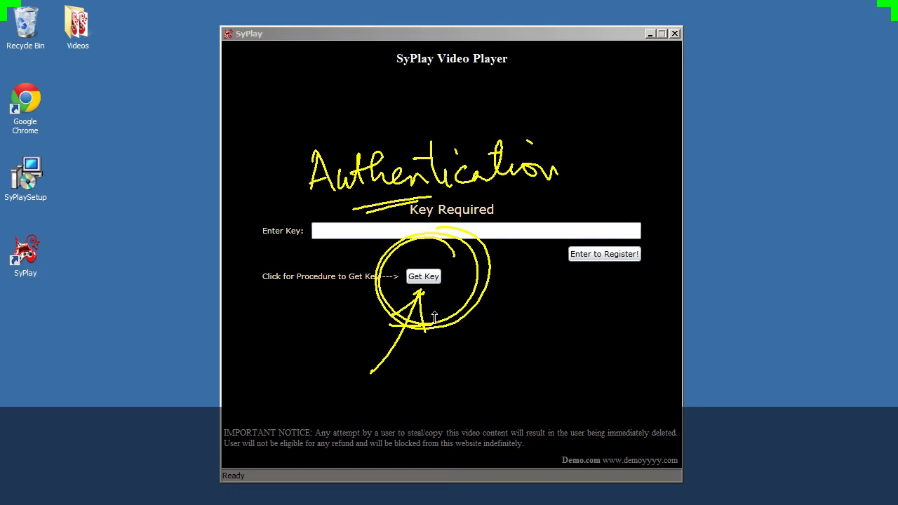
drag(430, 295, 449, 293)
drag(423, 300, 451, 297)
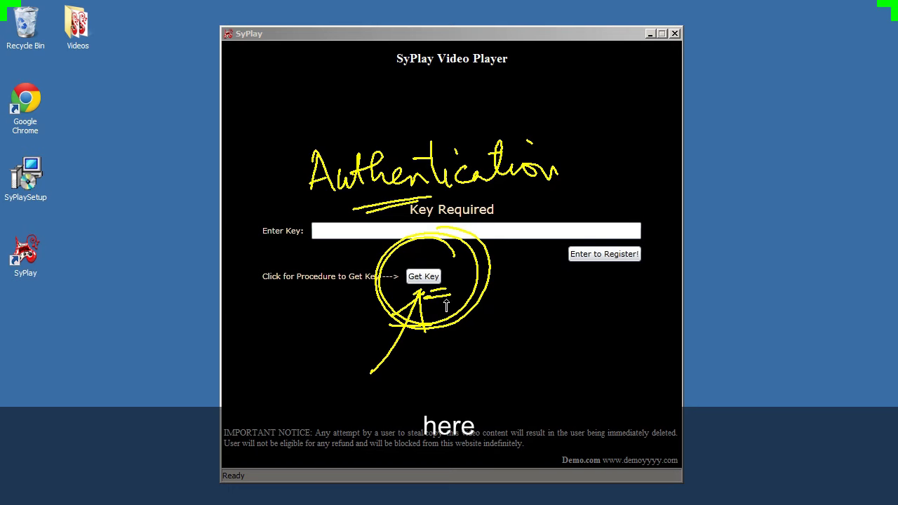
key(Escape)
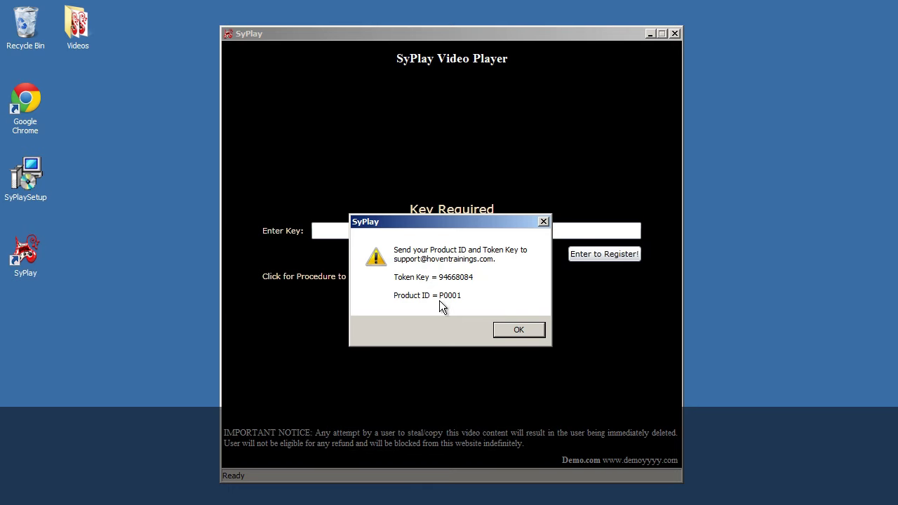
key(Print)
drag(374, 273, 375, 317)
drag(383, 272, 384, 324)
drag(154, 359, 222, 341)
mouse_move(360, 310)
mouse_down()
mouse_move(383, 287)
mouse_move(362, 312)
mouse_up()
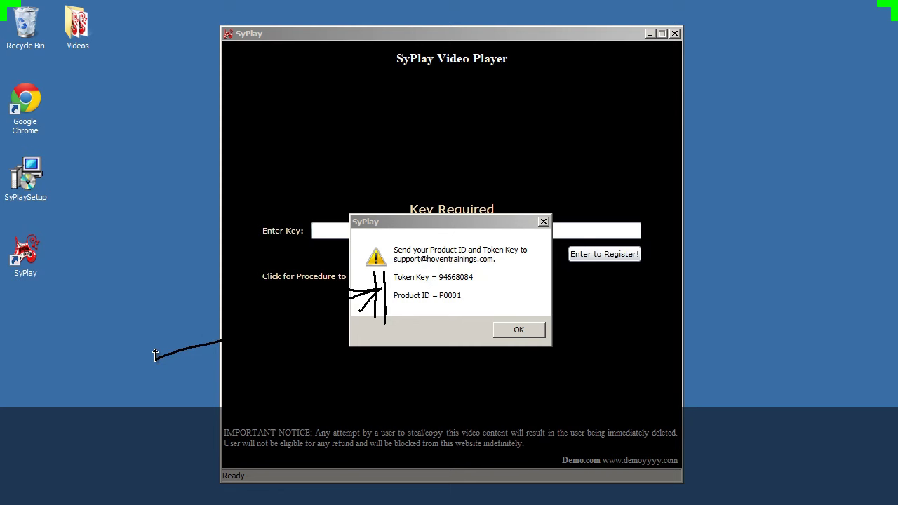
mouse_move(59, 364)
mouse_down()
mouse_move(32, 397)
mouse_move(101, 379)
mouse_move(109, 337)
mouse_move(137, 382)
mouse_up()
mouse_move(71, 403)
mouse_down()
mouse_move(95, 421)
mouse_move(126, 410)
mouse_move(169, 421)
mouse_move(110, 457)
mouse_move(149, 437)
mouse_up()
drag(97, 465, 144, 441)
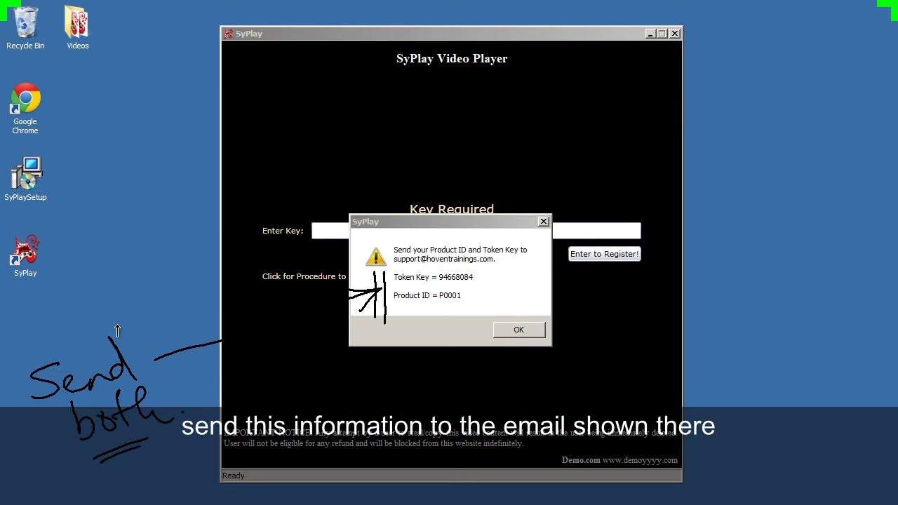
mouse_move(112, 254)
mouse_down()
mouse_move(139, 234)
mouse_move(131, 267)
mouse_up()
mouse_move(147, 252)
mouse_down()
mouse_move(214, 202)
mouse_move(381, 211)
mouse_move(426, 251)
mouse_move(402, 242)
mouse_up()
click(158, 257)
key(y)
mouse_move(246, 156)
mouse_down()
mouse_move(331, 163)
mouse_move(323, 136)
mouse_up()
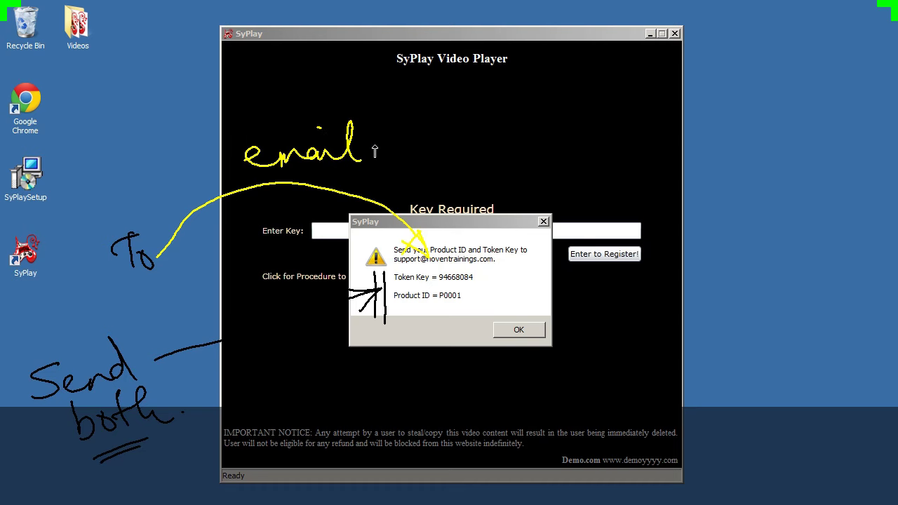
mouse_move(374, 150)
mouse_down()
mouse_move(406, 133)
mouse_move(434, 153)
mouse_move(462, 140)
mouse_move(490, 155)
mouse_move(521, 147)
mouse_move(596, 168)
mouse_move(625, 147)
mouse_move(635, 160)
mouse_move(603, 232)
mouse_move(621, 213)
mouse_move(672, 202)
mouse_up()
drag(603, 230, 642, 223)
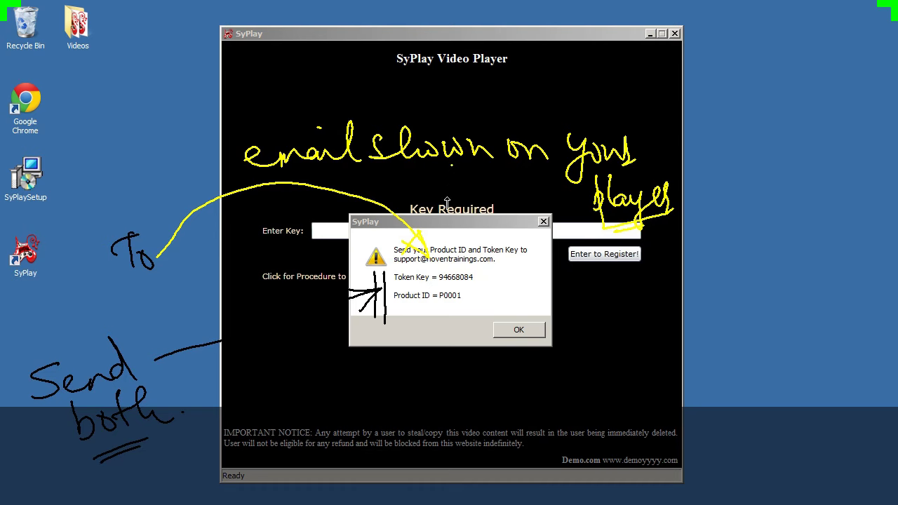
drag(424, 178, 479, 174)
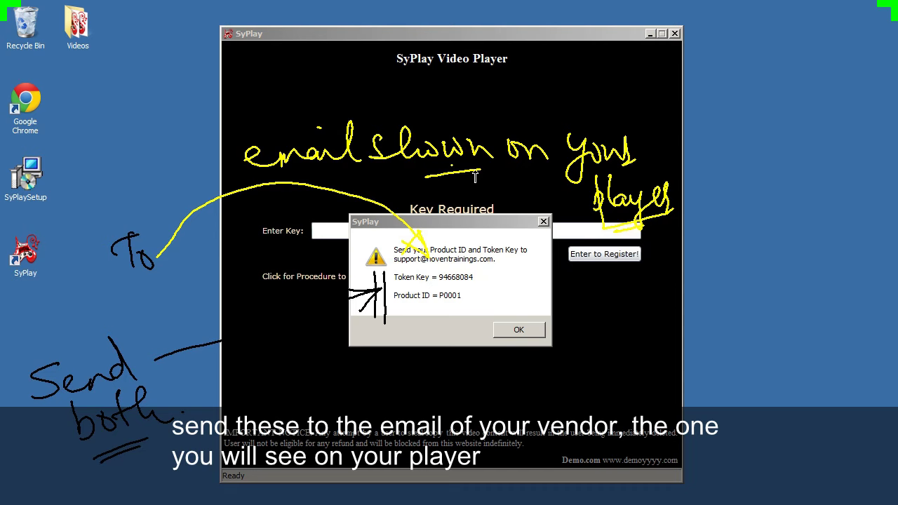
drag(427, 184, 479, 180)
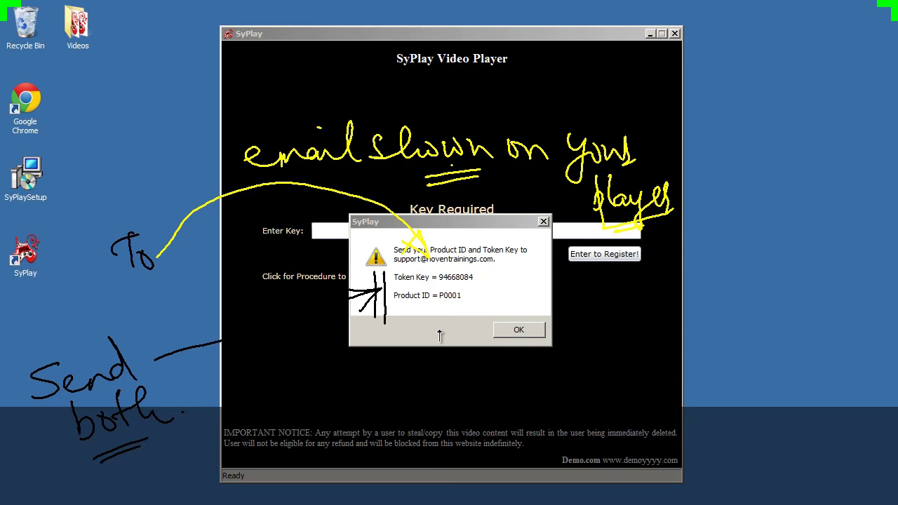
key(Escape)
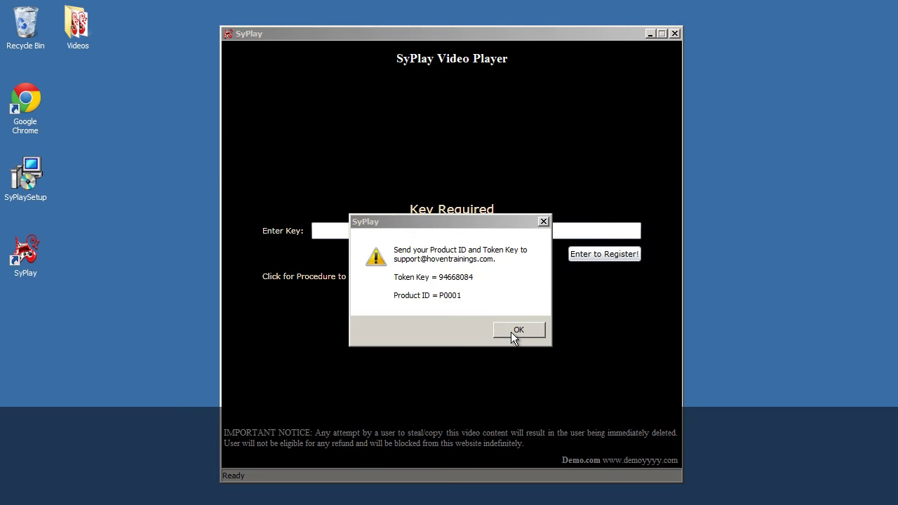
Step: Dismiss the token message, enter the received registration key, and confirm the authorization
click(514, 330)
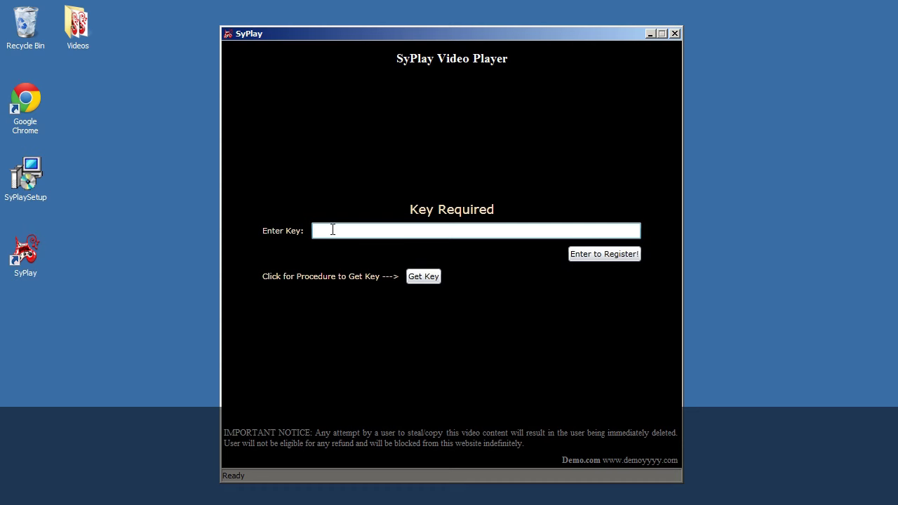
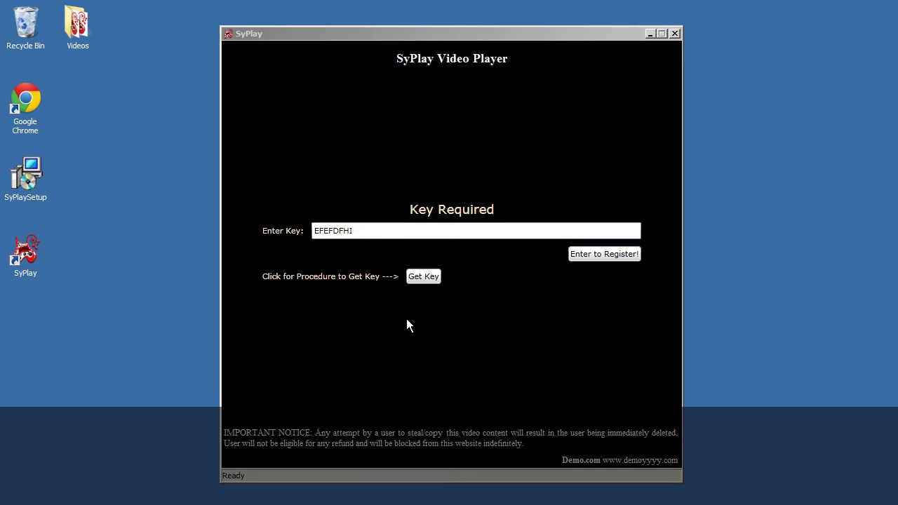
click(602, 254)
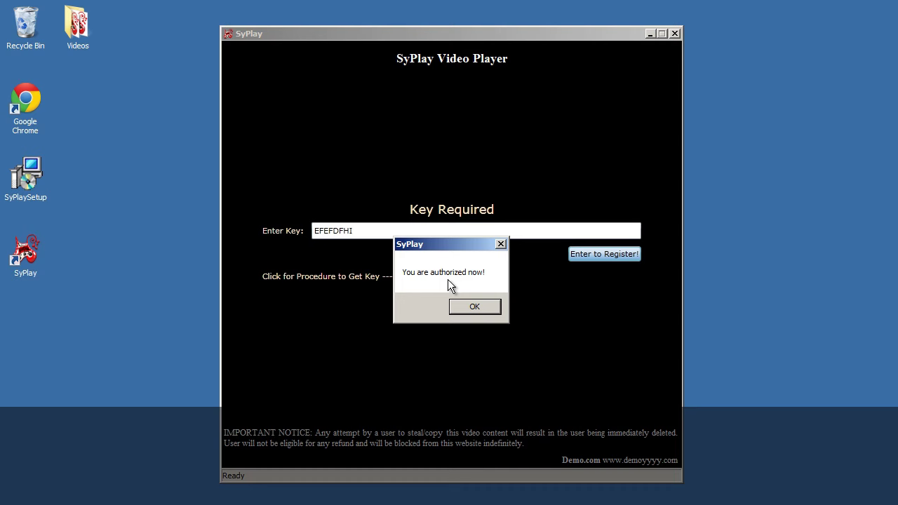
click(475, 310)
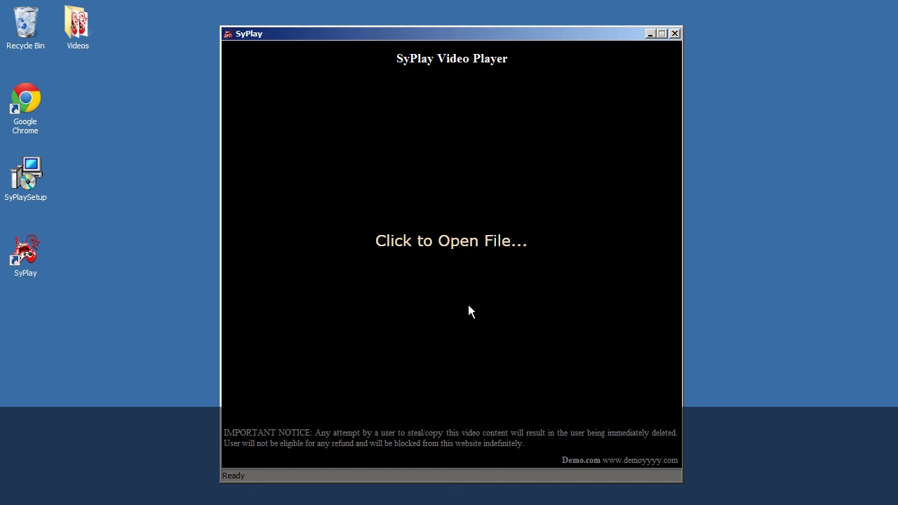
Step: Load the lesson 'L1 - Arrays CPP' from the Videos folder into the player
click(456, 246)
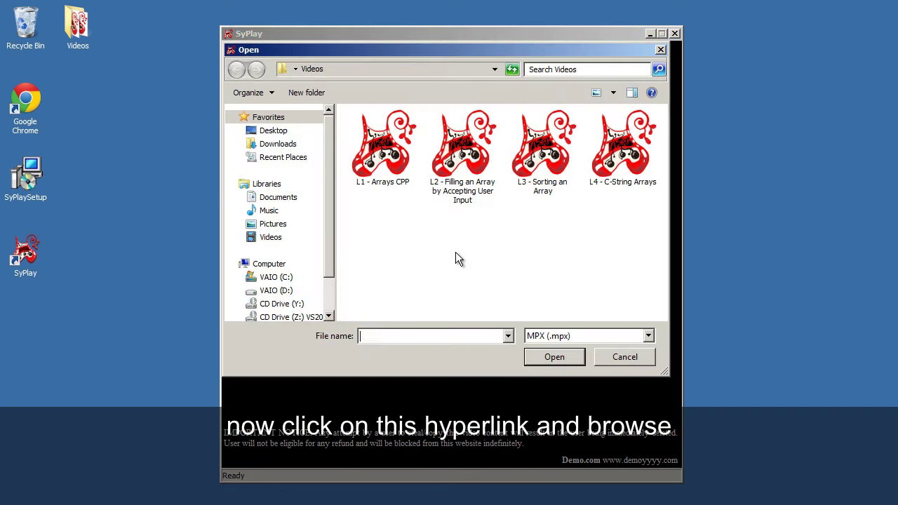
click(384, 172)
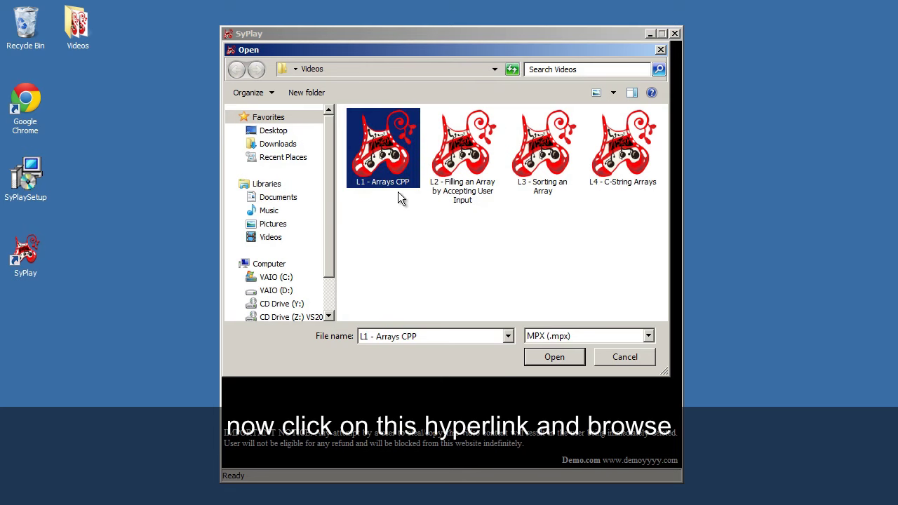
click(554, 357)
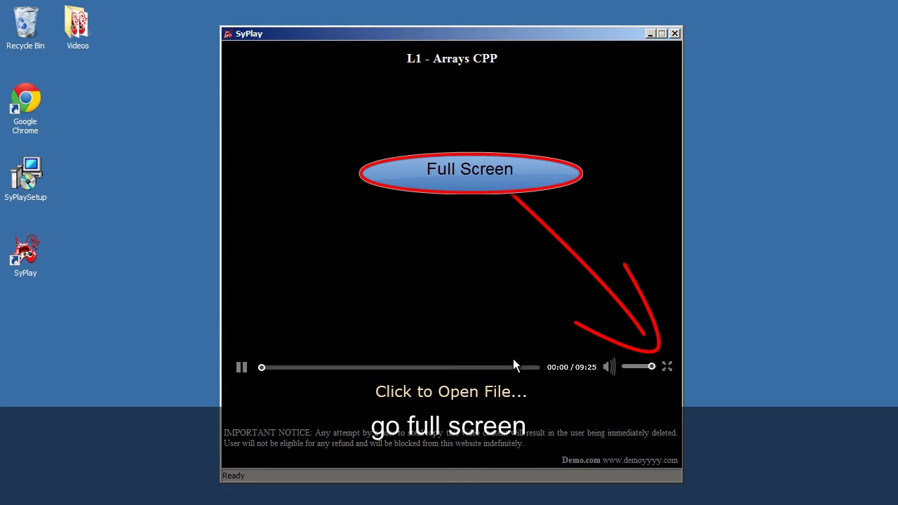